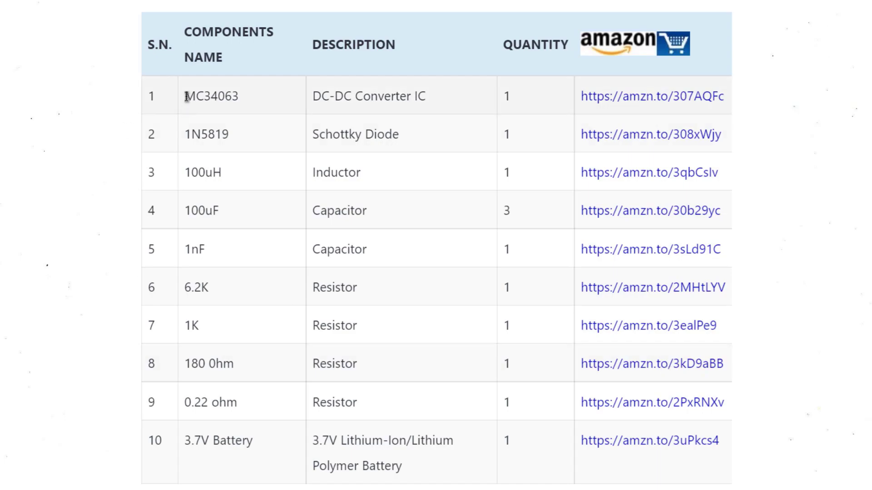
# - Highlight the MC34063 part name in the schematic, then switch to the PCB_3.7v to 9V layout
pyautogui.moveTo(186, 97); pyautogui.dragTo(241, 98)
pyautogui.click(312, 97)
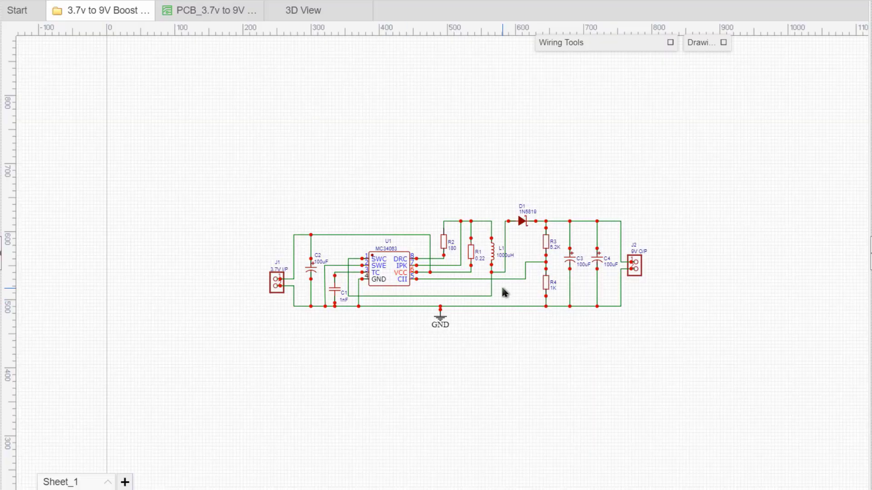
pyautogui.scroll(3, 504, 293)
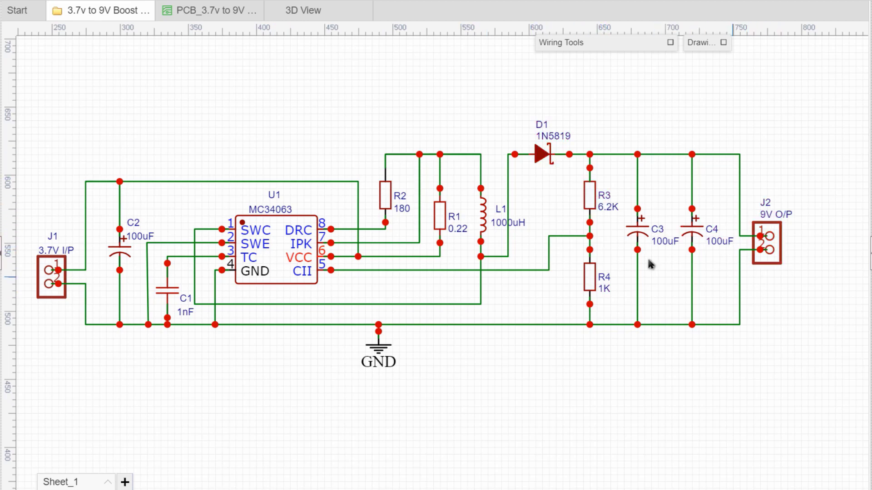
pyautogui.click(204, 11)
pyautogui.scroll(-1, 383, 302)
pyautogui.scroll(1, 383, 302)
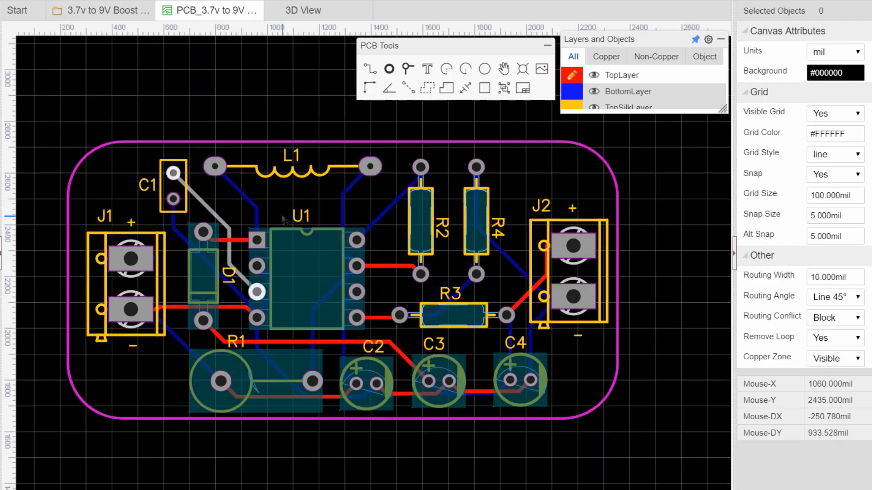
# - Hide the canvas properties and make BottomLayer, then TopLayer, the active copper layer
pyautogui.click(734, 262)
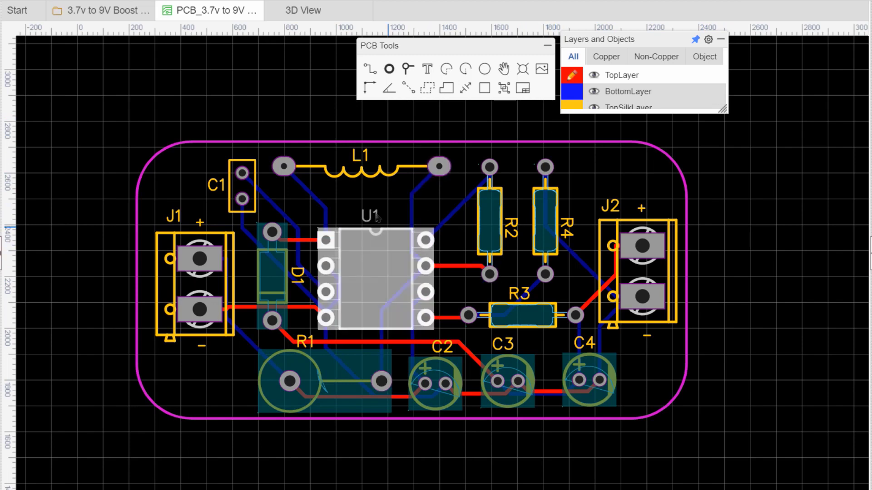
pyautogui.click(573, 94)
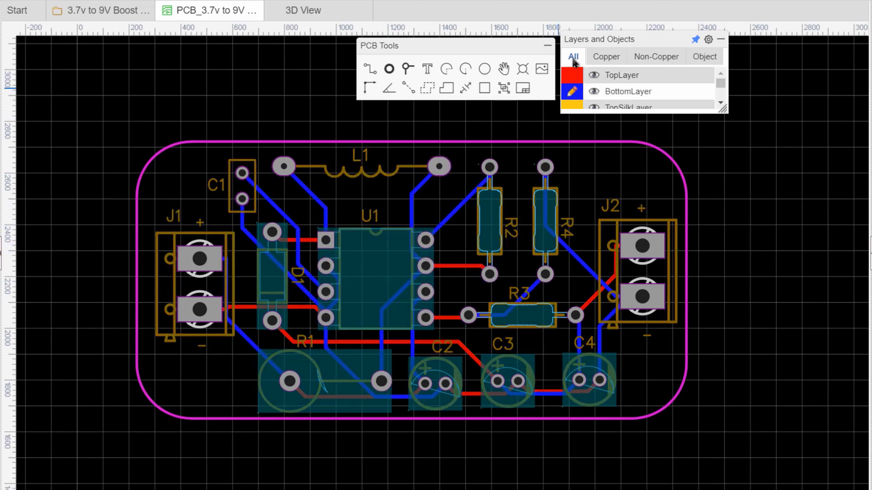
pyautogui.click(574, 77)
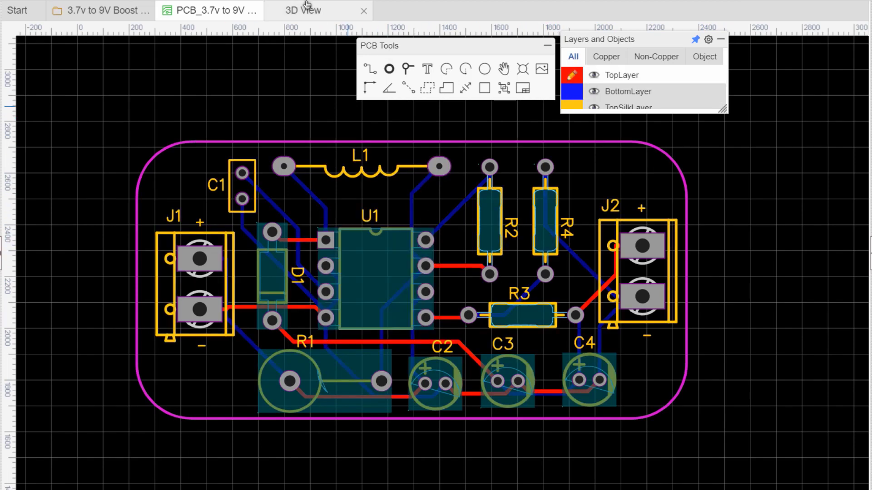
# - Preview the board in 3D View and tilt the model to an angle
pyautogui.click(301, 13)
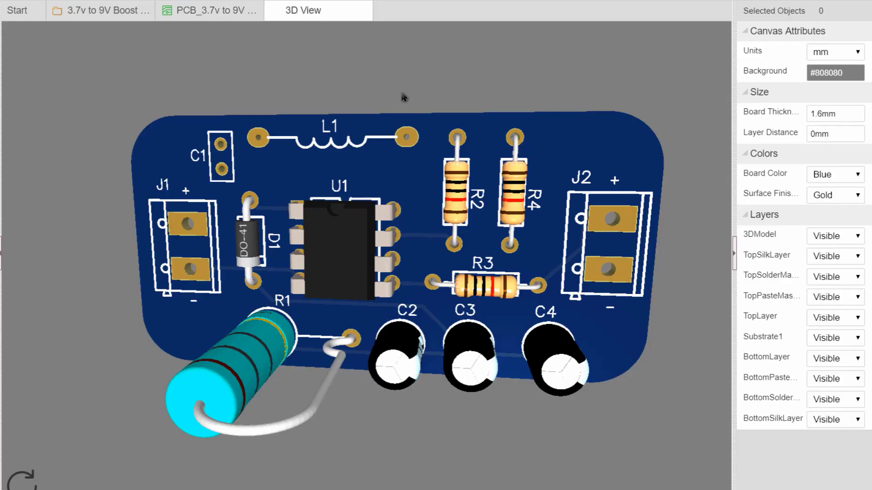
pyautogui.click(733, 252)
pyautogui.moveTo(576, 279)
pyautogui.mouseDown()
pyautogui.moveTo(605, 299)
pyautogui.moveTo(545, 335)
pyautogui.moveTo(314, 320)
pyautogui.moveTo(514, 271)
pyautogui.moveTo(320, 297)
pyautogui.moveTo(463, 275)
pyautogui.moveTo(395, 373)
pyautogui.moveTo(414, 169)
pyautogui.moveTo(359, 274)
pyautogui.mouseUp()
pyautogui.scroll(1, 395, 373)
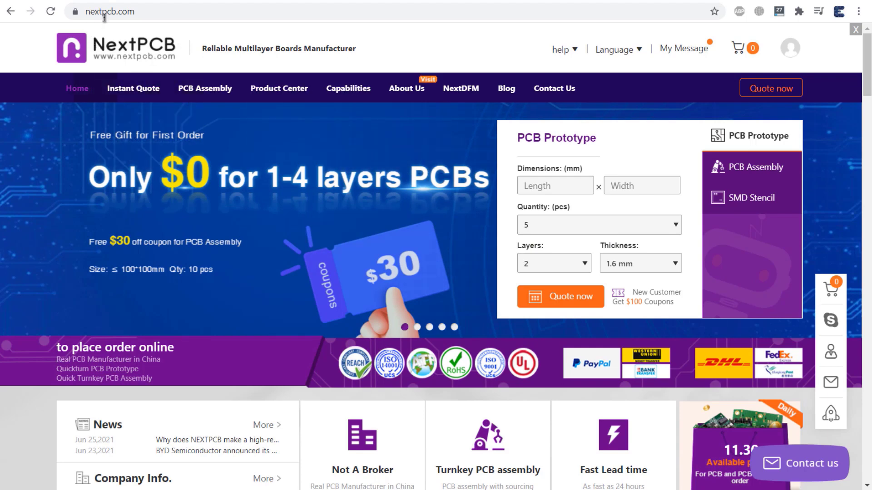
# - Highlight the $0 trial, $2 two-layer, $6 four-layer and free-shipping assembly offers
pyautogui.click(141, 11)
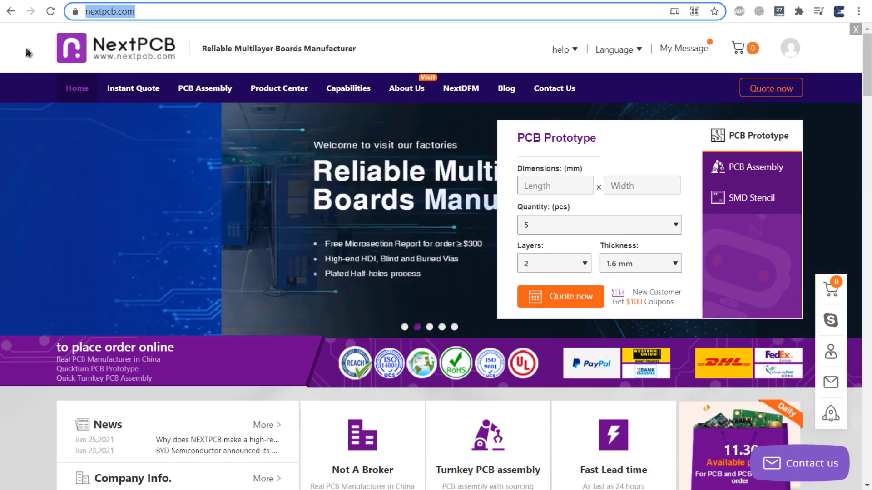
pyautogui.click(29, 39)
pyautogui.scroll(-5, 119, 179)
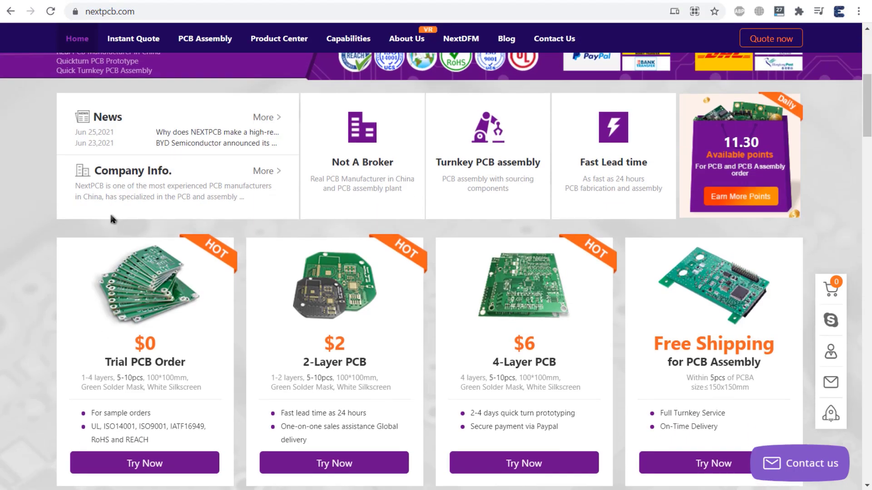
pyautogui.scroll(-2, 110, 212)
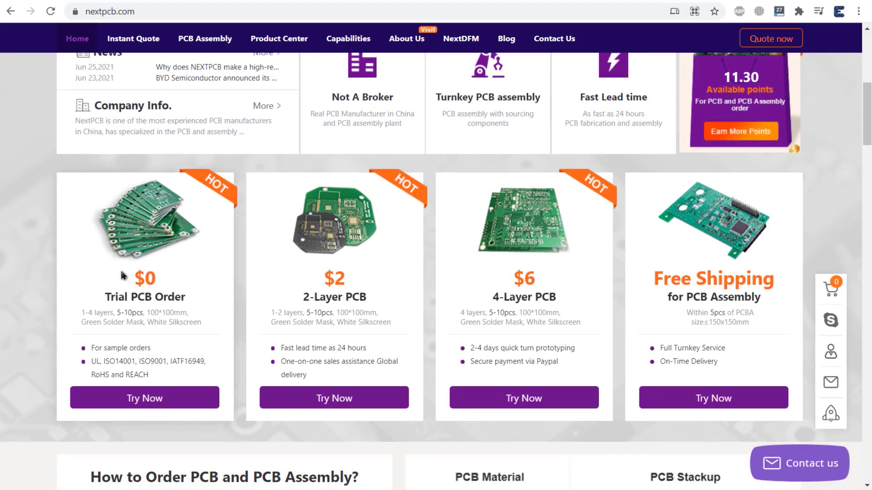
pyautogui.moveTo(123, 275); pyautogui.dragTo(170, 280)
pyautogui.moveTo(314, 277); pyautogui.dragTo(358, 280)
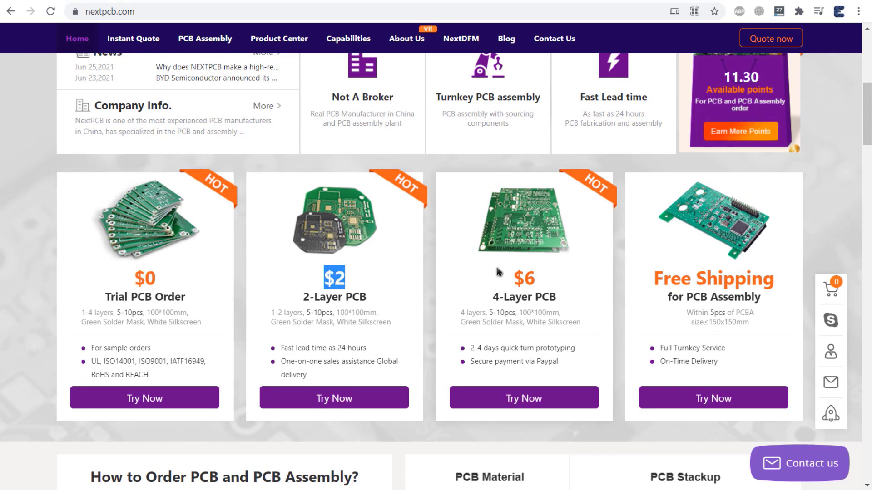
pyautogui.moveTo(508, 276); pyautogui.dragTo(543, 277)
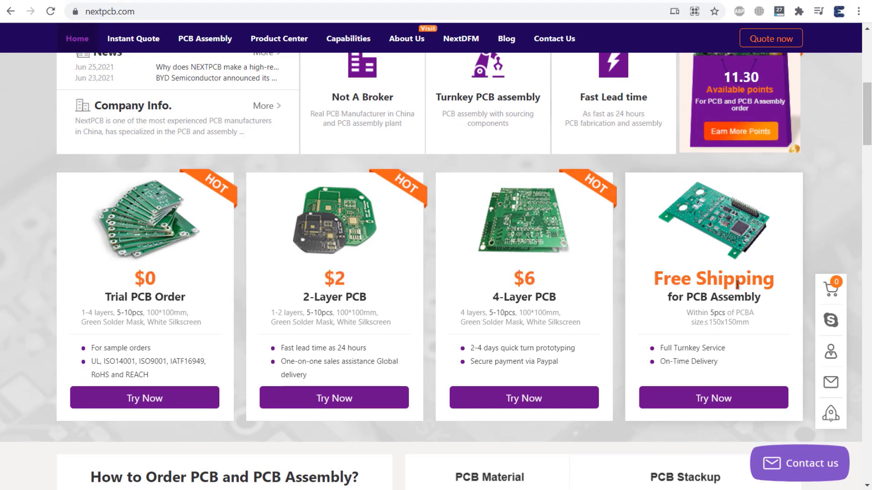
pyautogui.moveTo(654, 277); pyautogui.dragTo(773, 295)
pyautogui.click(611, 298)
pyautogui.scroll(10, 611, 298)
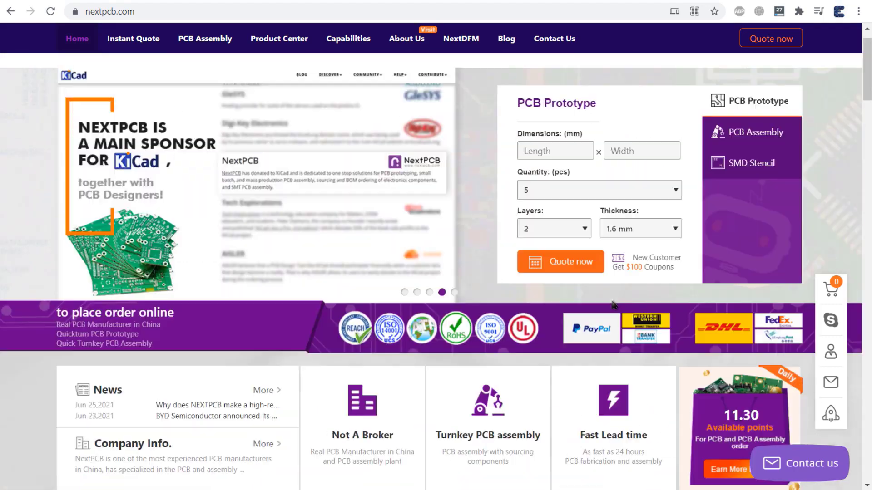
pyautogui.scroll(3, 611, 299)
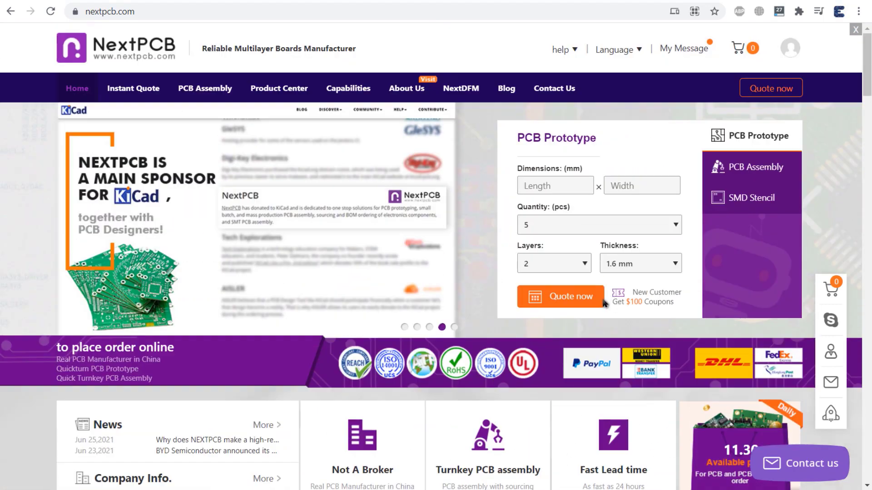
# - Upload the boost converter Gerber zip to NextPCB's instant PCB quote for analysis
pyautogui.click(128, 90)
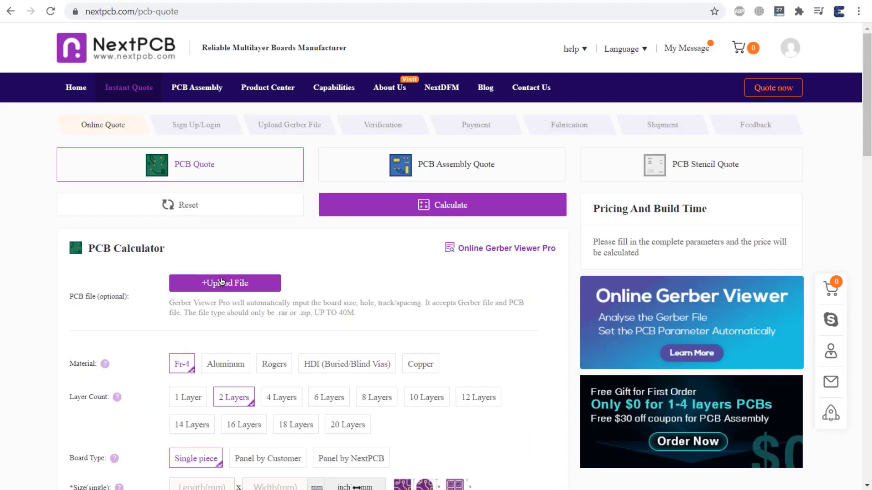
pyautogui.click(225, 283)
pyautogui.doubleClick(210, 76)
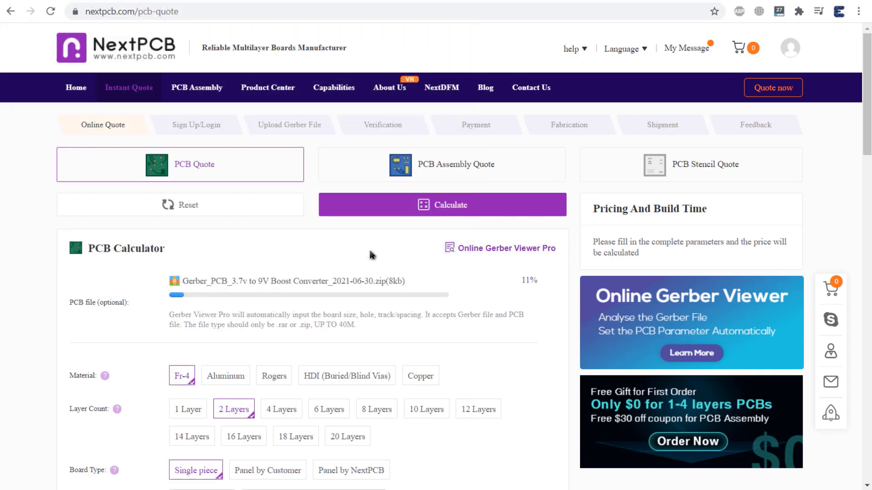
pyautogui.scroll(-3, 361, 272)
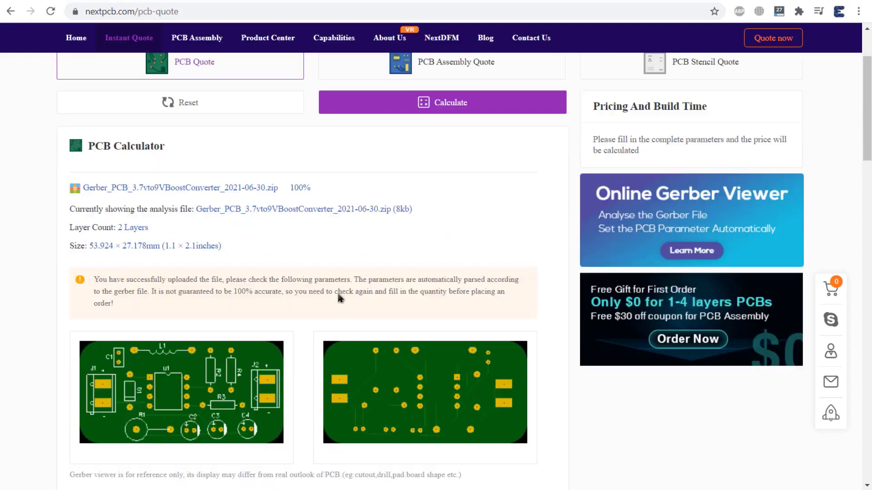
pyautogui.scroll(-3, 361, 272)
pyautogui.scroll(-3, 273, 239)
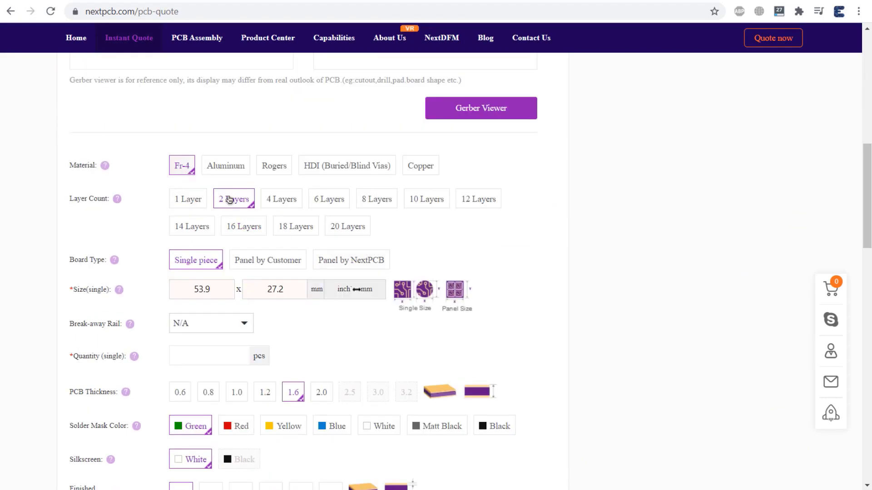
pyautogui.scroll(-1, 243, 204)
pyautogui.scroll(-2, 239, 225)
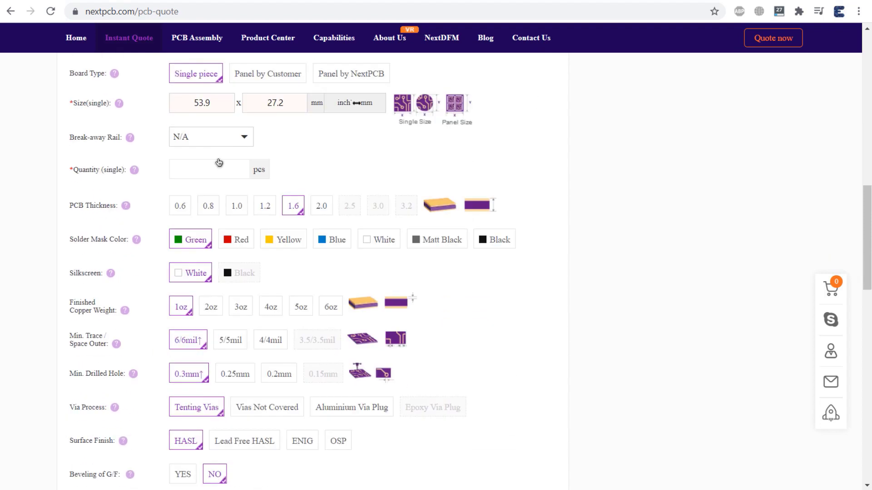
# - Set board quantity to 5, confirm US shipping, and add the boards to the cart
pyautogui.click(215, 169)
pyautogui.click(204, 196)
pyautogui.scroll(-1, 276, 198)
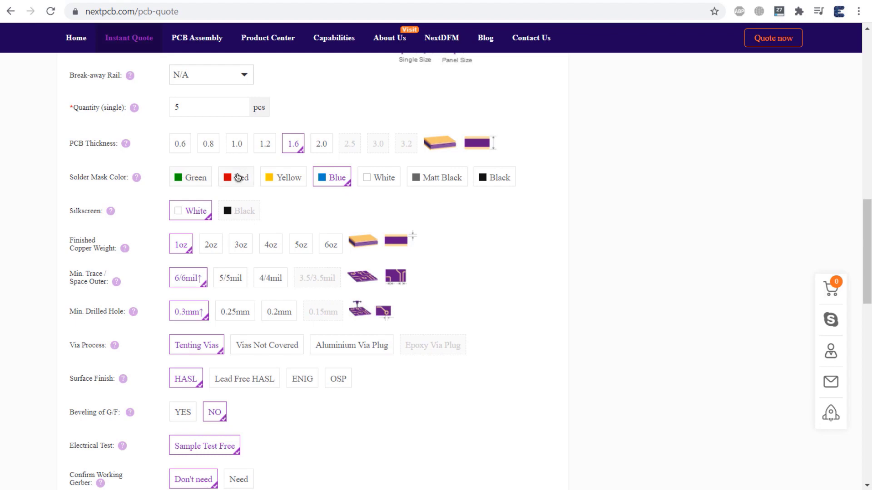
pyautogui.scroll(-1, 240, 203)
pyautogui.scroll(-1, 241, 202)
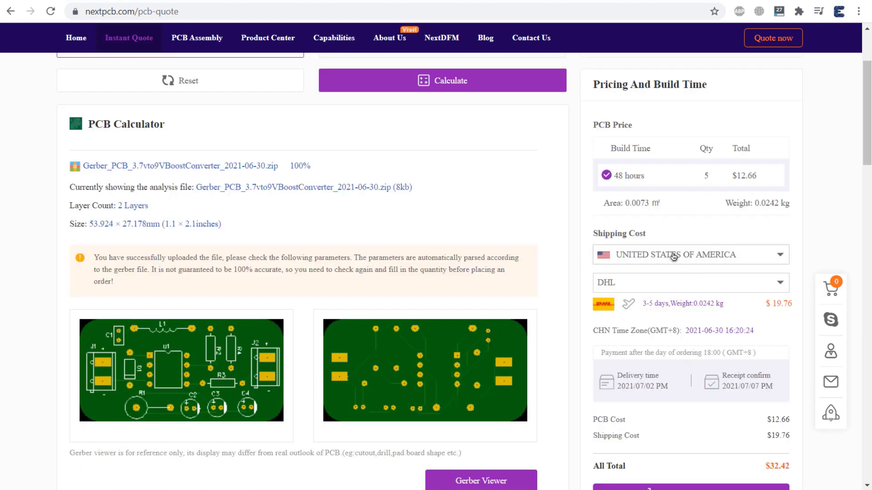
pyautogui.click(673, 254)
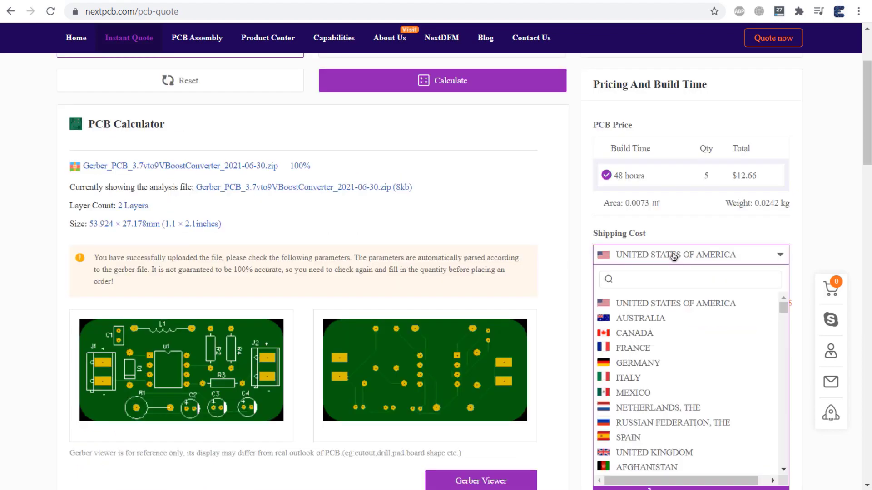
pyautogui.scroll(-1, 673, 272)
pyautogui.scroll(-1, 681, 307)
pyautogui.click(708, 434)
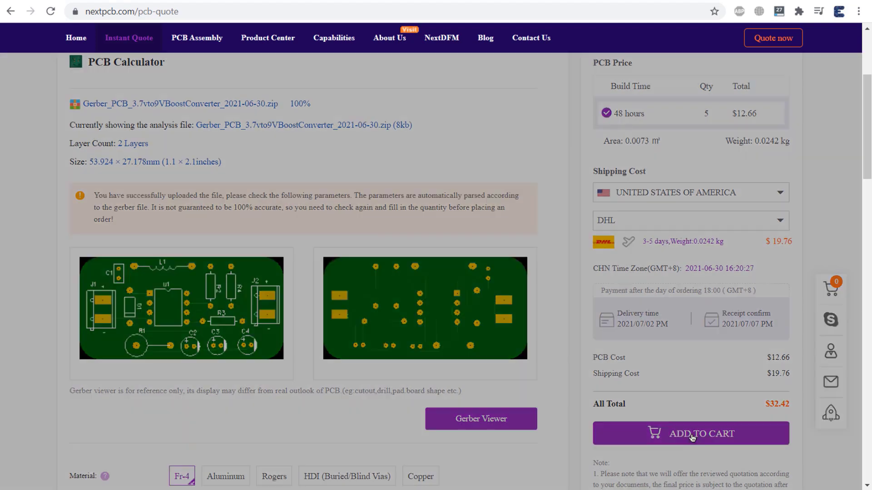
pyautogui.click(460, 286)
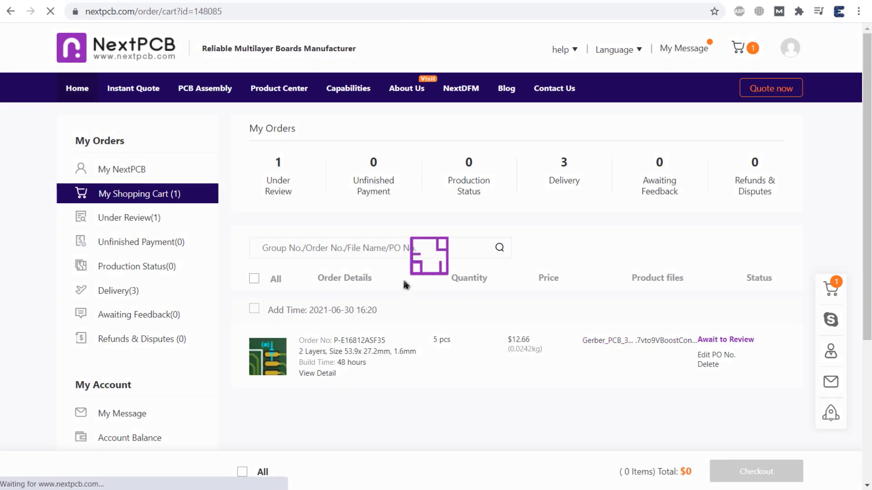
pyautogui.scroll(-2, 475, 316)
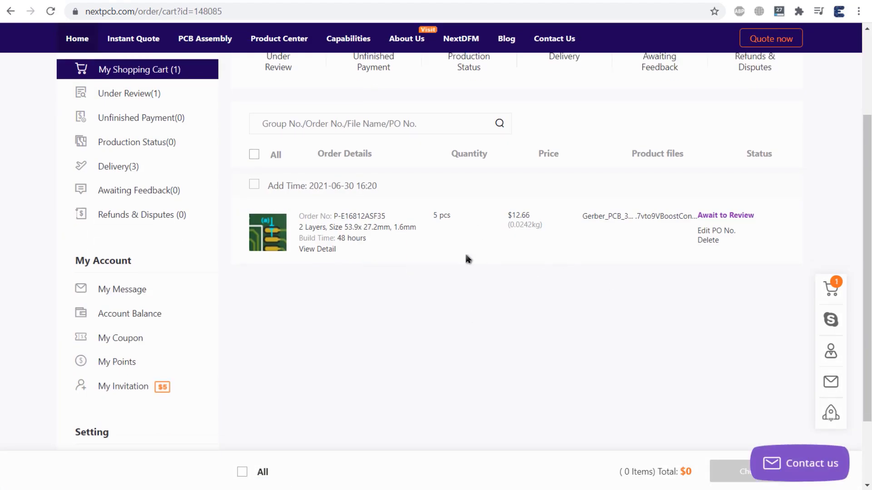
pyautogui.scroll(2, 465, 252)
pyautogui.scroll(2, 517, 273)
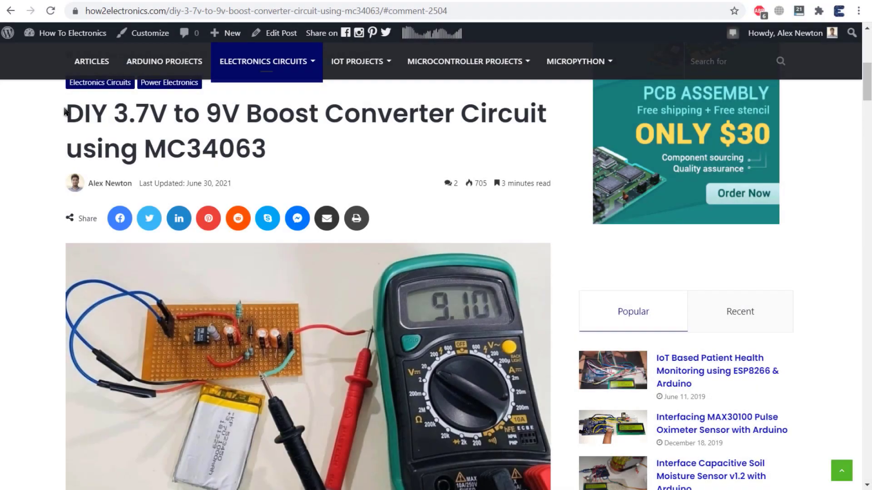
pyautogui.click(278, 159)
pyautogui.scroll(-3, 283, 171)
pyautogui.scroll(-3, 282, 170)
pyautogui.scroll(-3, 283, 171)
pyautogui.scroll(-4, 282, 170)
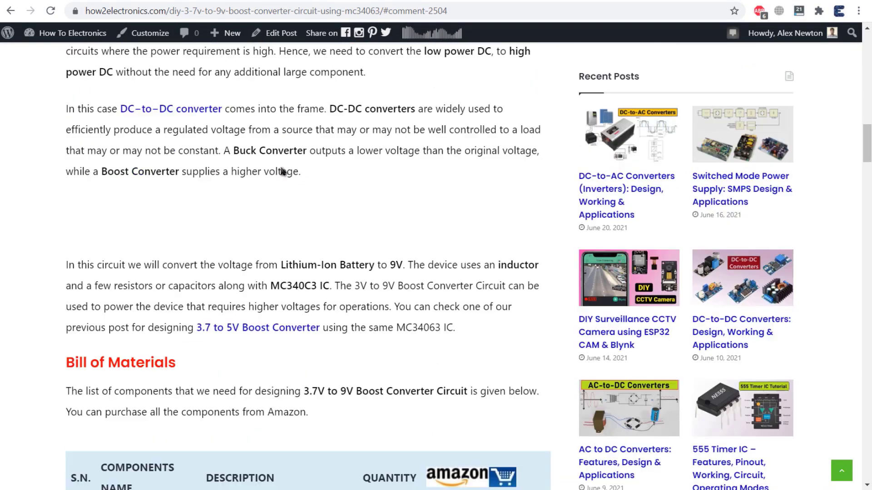
pyautogui.scroll(-4, 283, 171)
pyautogui.scroll(-4, 282, 171)
pyautogui.scroll(-4, 282, 168)
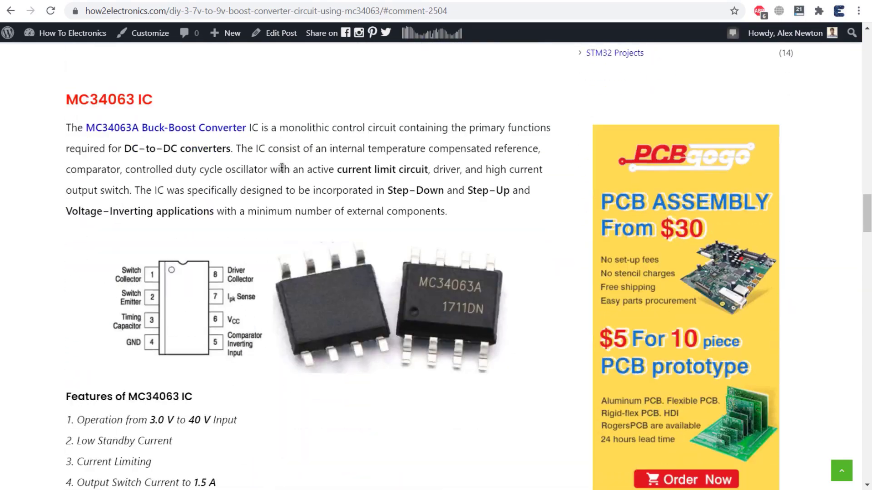
pyautogui.scroll(-4, 282, 168)
pyautogui.scroll(-2, 281, 167)
pyautogui.scroll(-3, 281, 167)
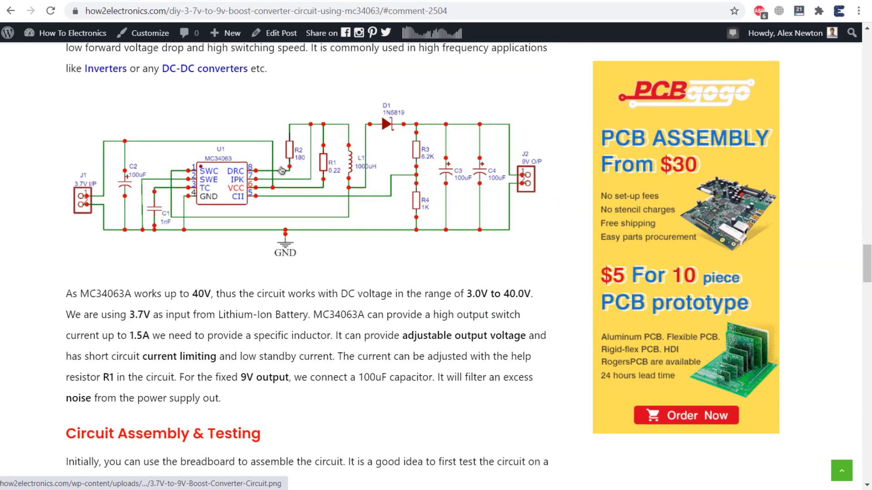
pyautogui.scroll(-5, 281, 170)
pyautogui.scroll(-6, 281, 169)
pyautogui.scroll(-1, 281, 169)
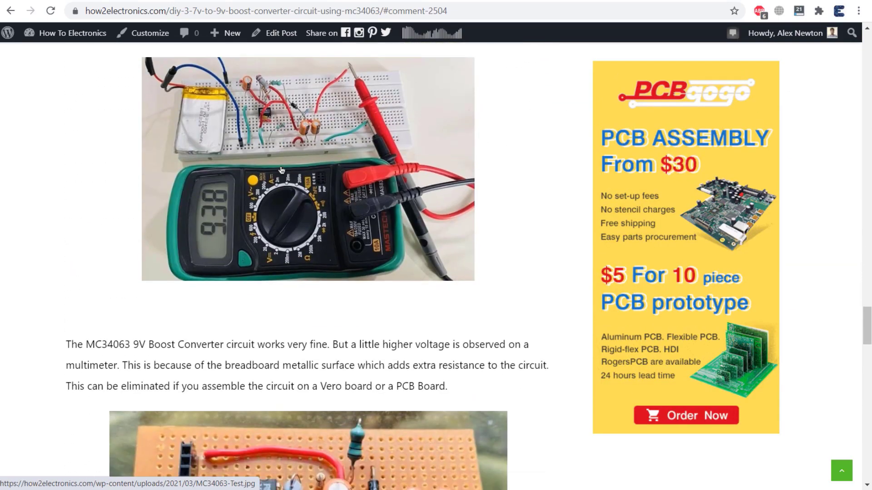